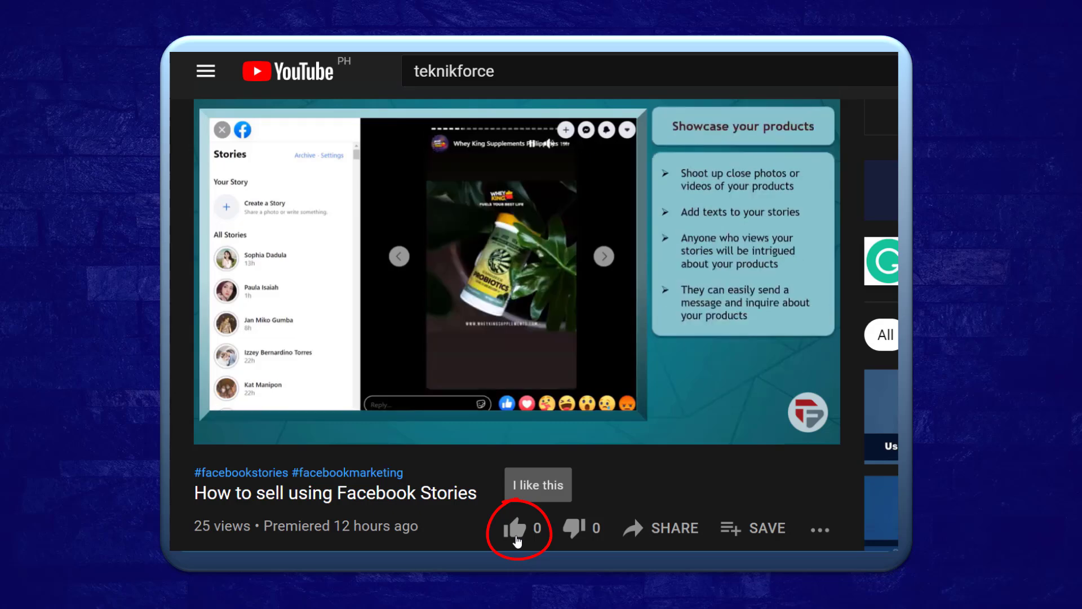
click(516, 538)
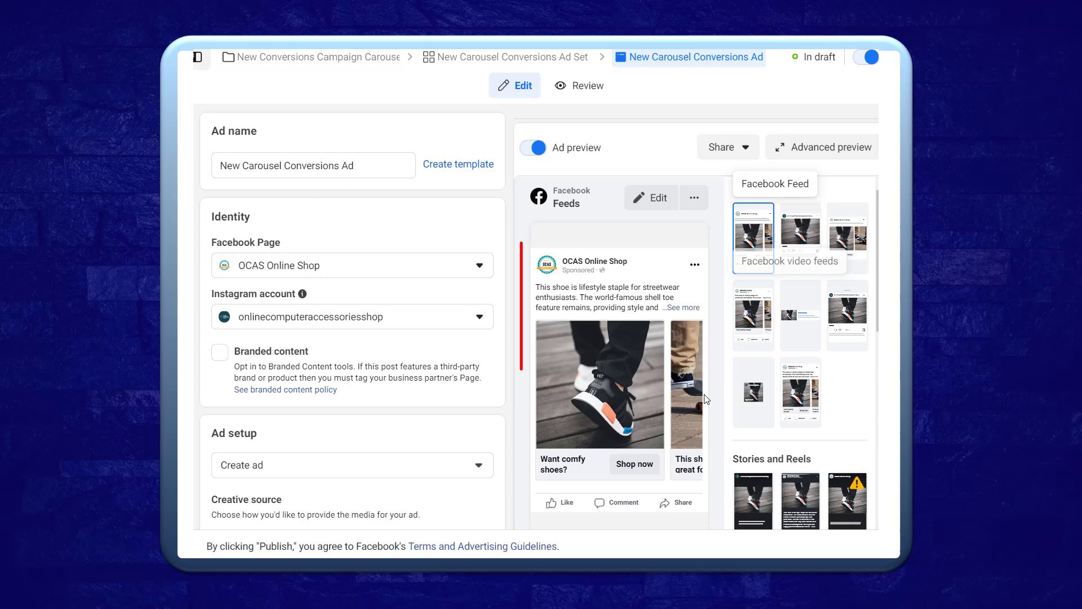
click(702, 399)
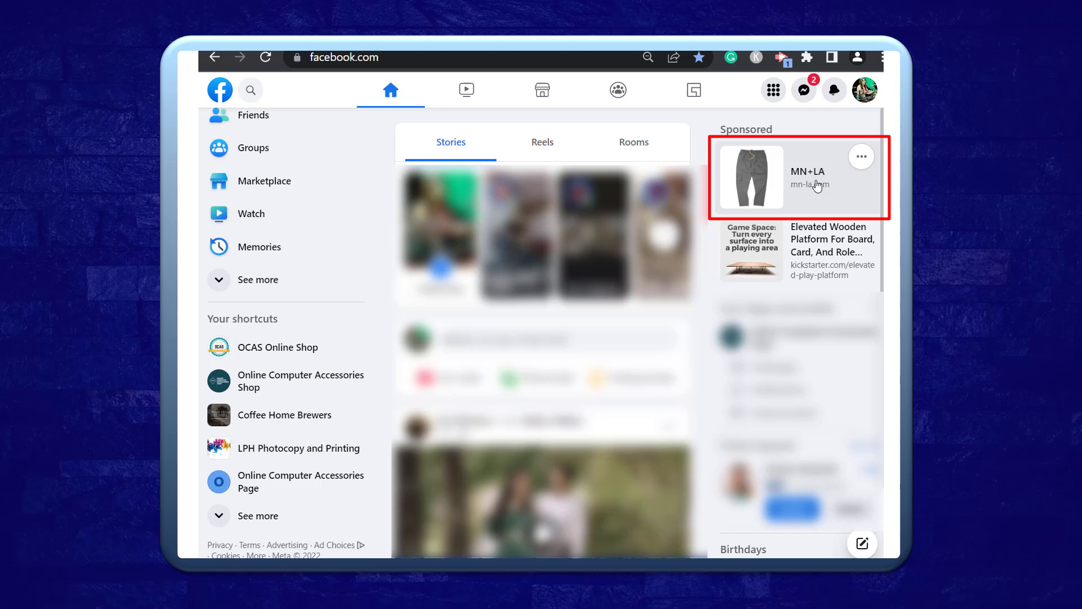
click(812, 181)
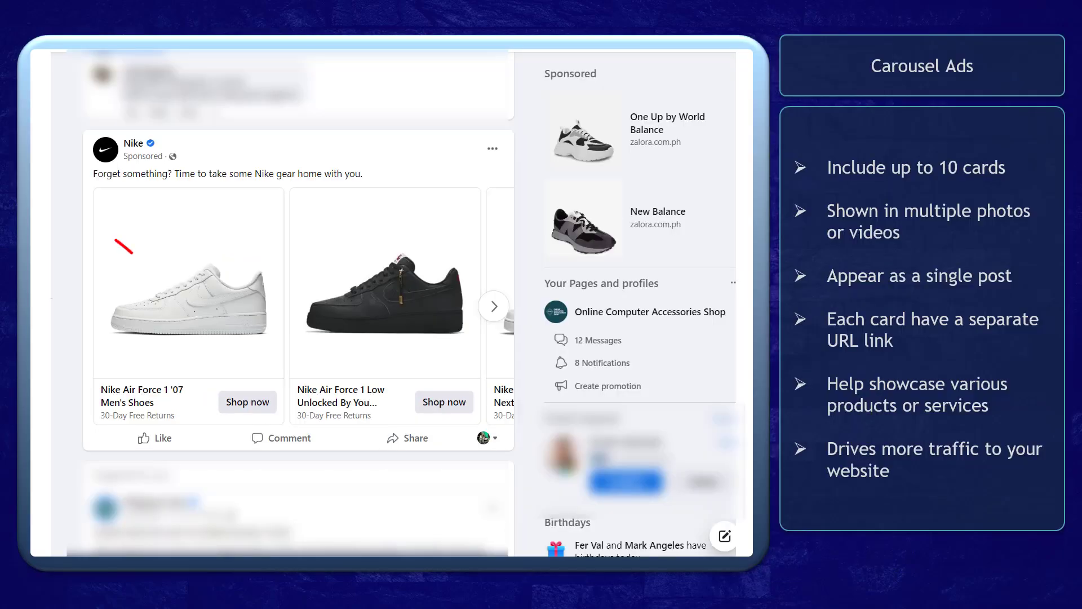
- Browse through the product cards of the sponsored Nike carousel ad in the Facebook feed
click(498, 309)
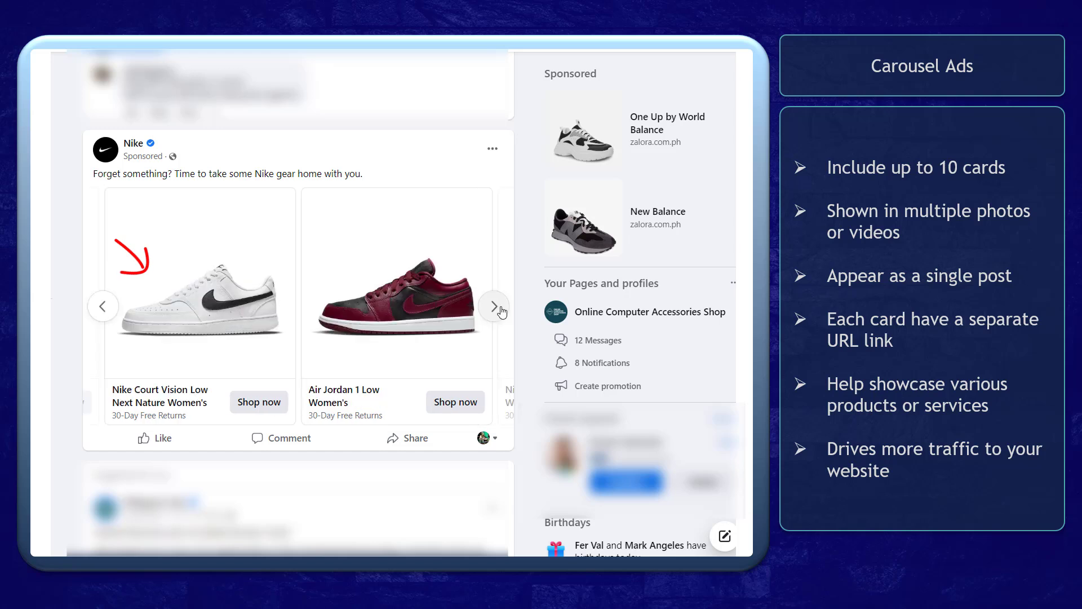
click(501, 310)
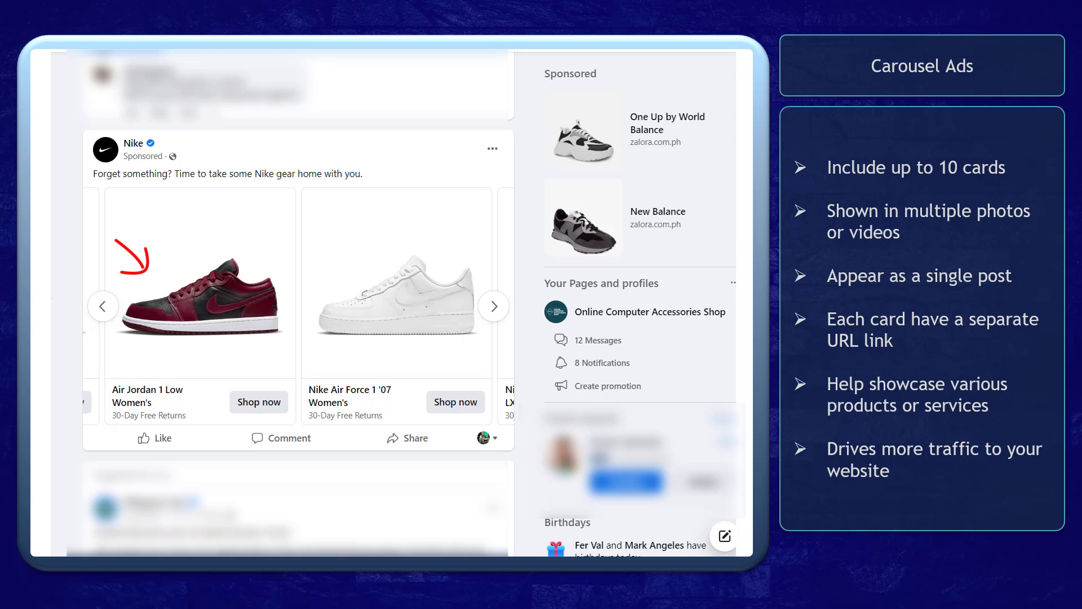
click(500, 310)
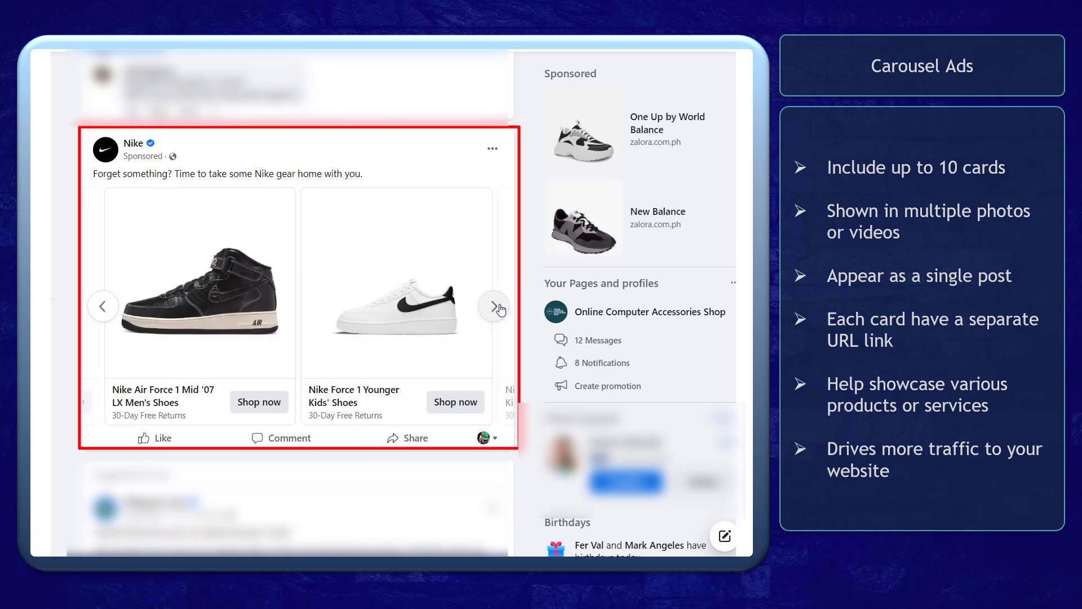
click(500, 310)
click(501, 310)
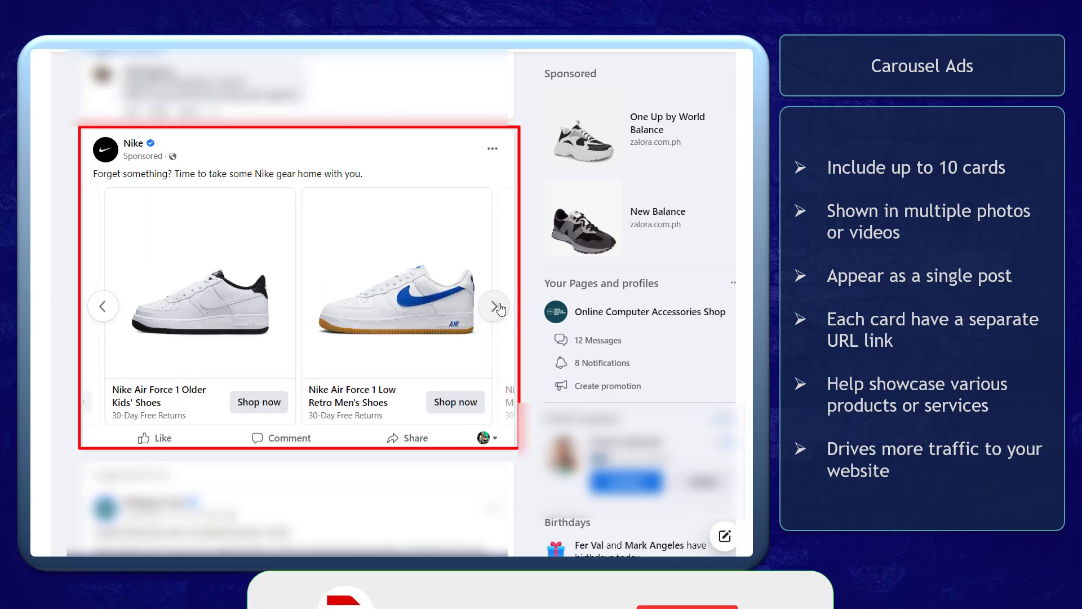
click(501, 310)
click(501, 310)
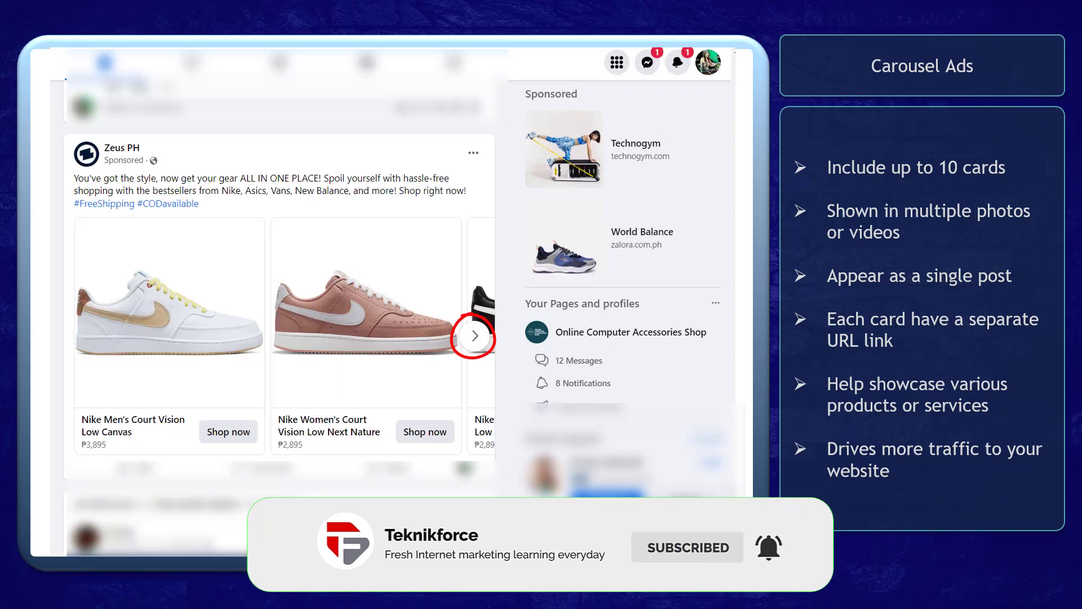
- Browse through the product cards of the sponsored Zeus PH carousel ad
click(468, 337)
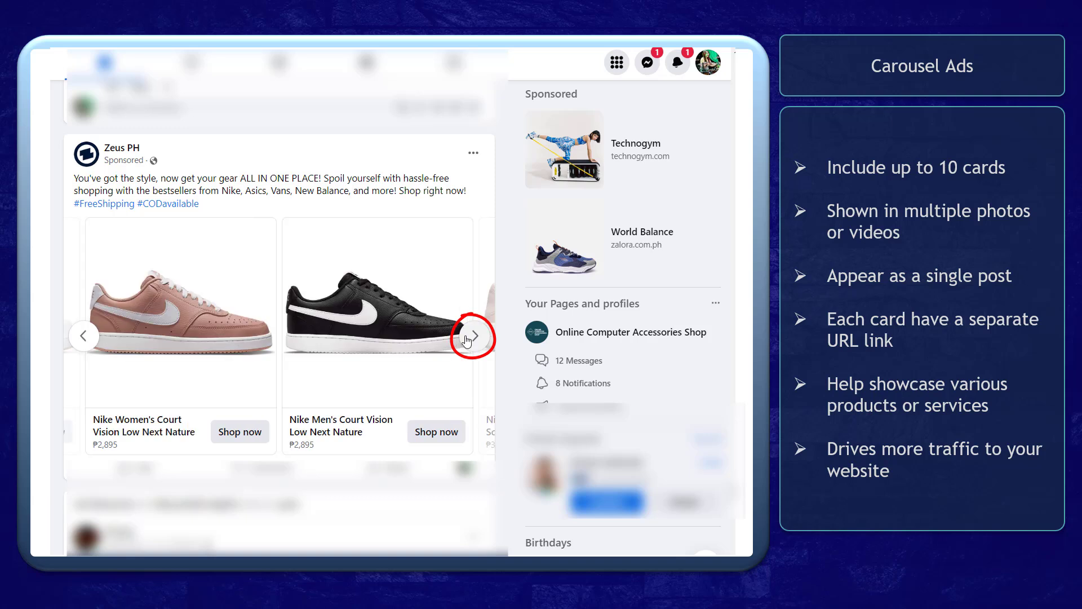
click(470, 339)
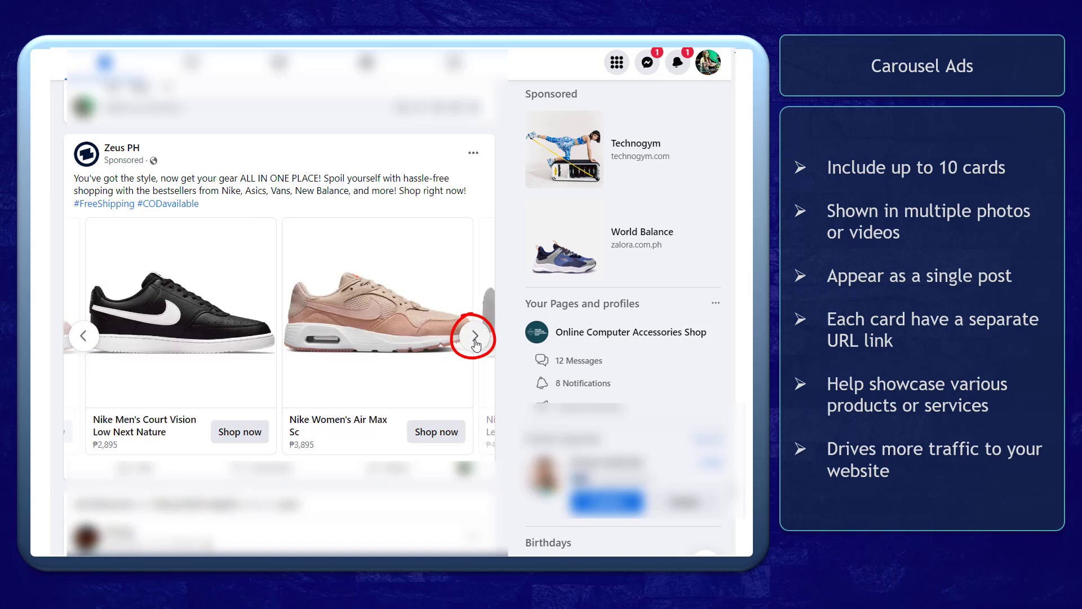
click(475, 342)
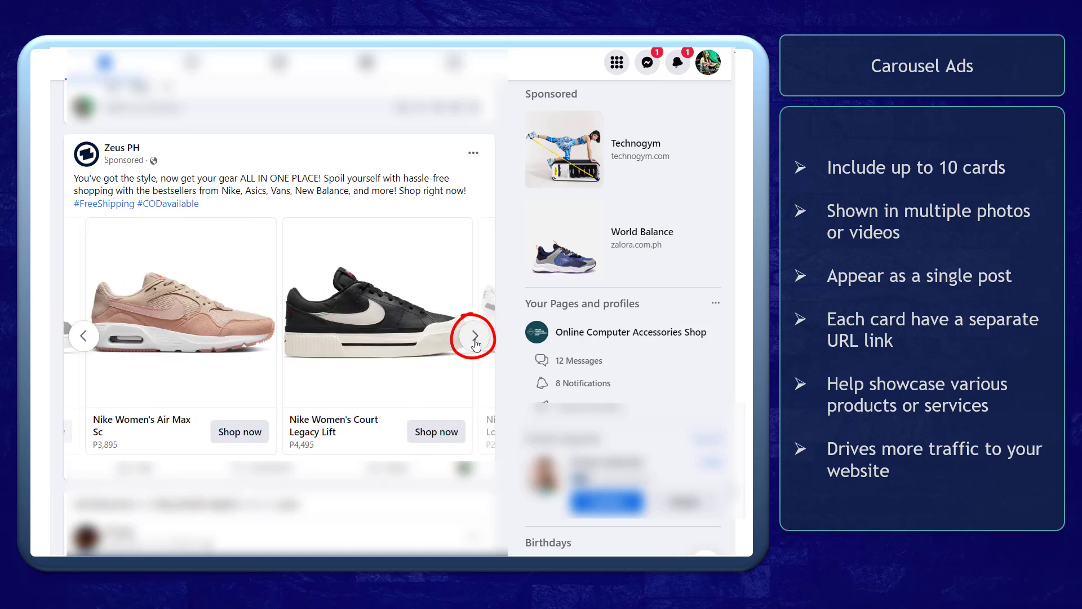
click(476, 339)
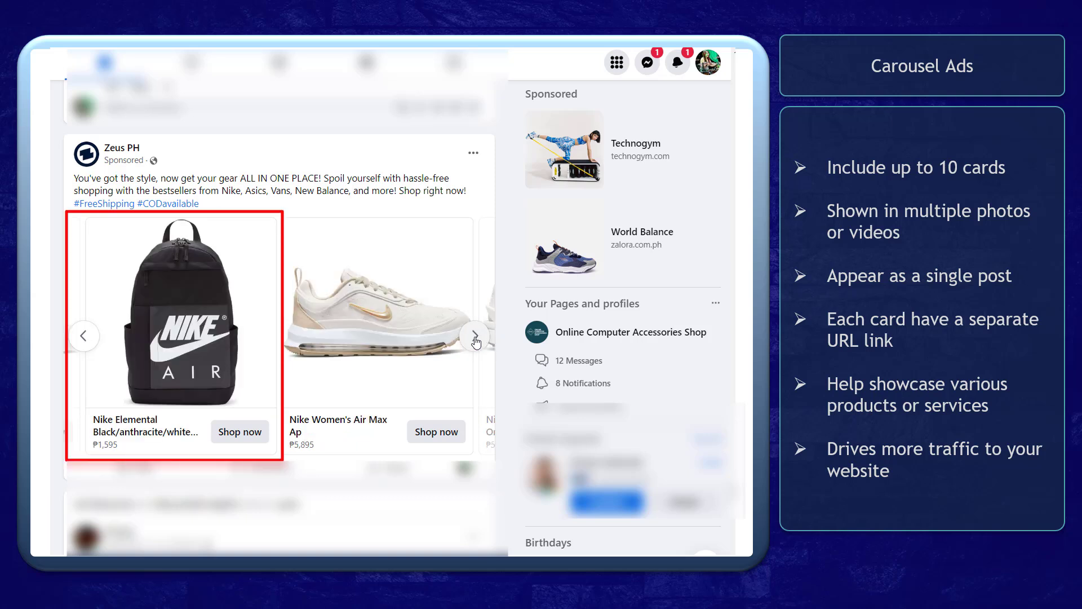
click(475, 338)
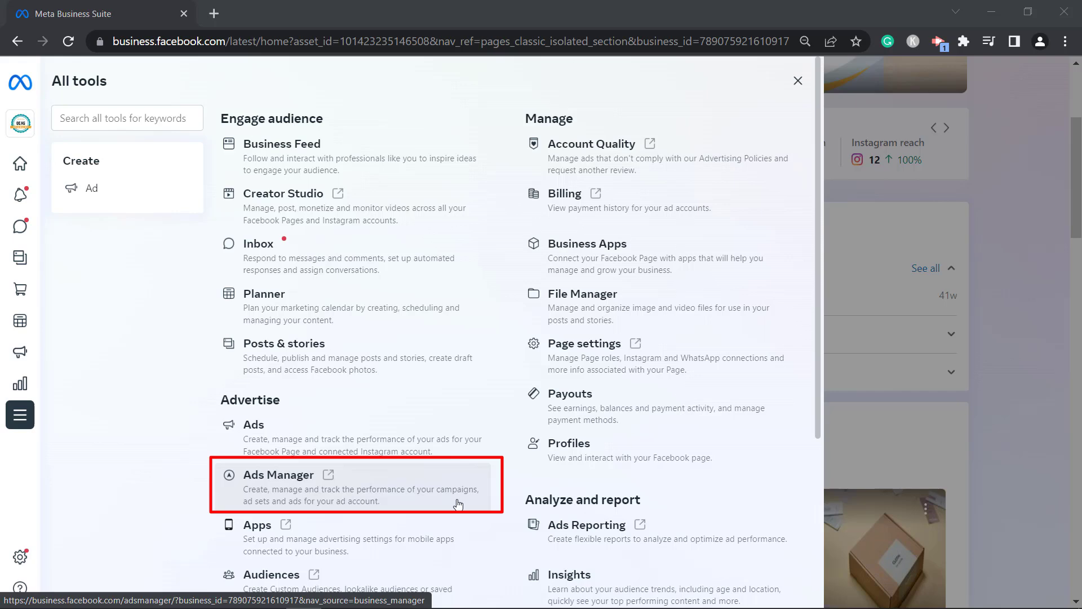
- Start a new campaign in Ads Manager with the Conversions objective and name it "New Conversions Campaign Carousel"
click(458, 504)
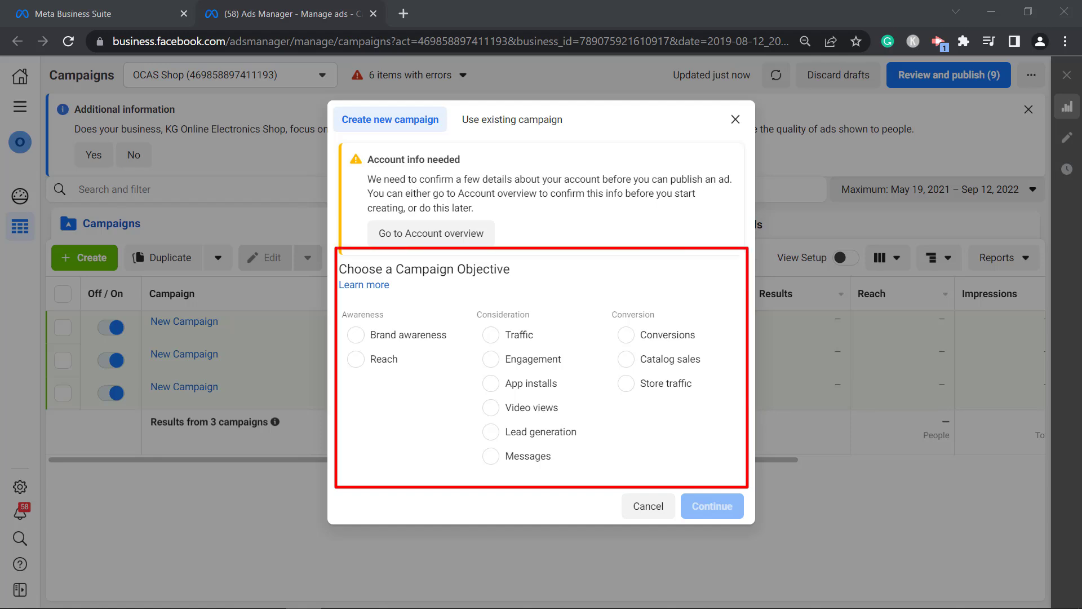
click(624, 336)
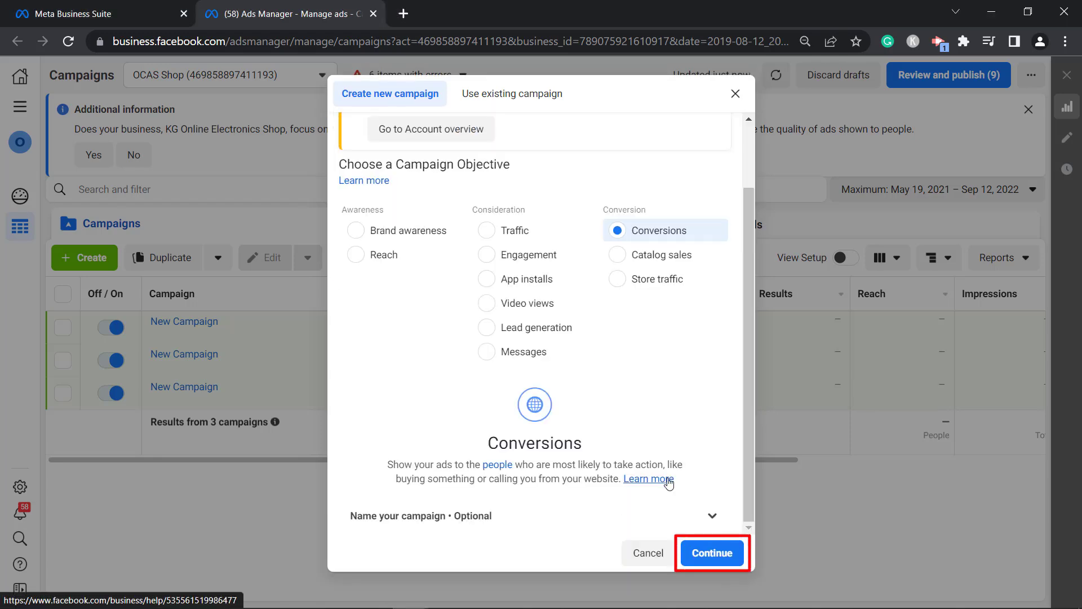
click(713, 553)
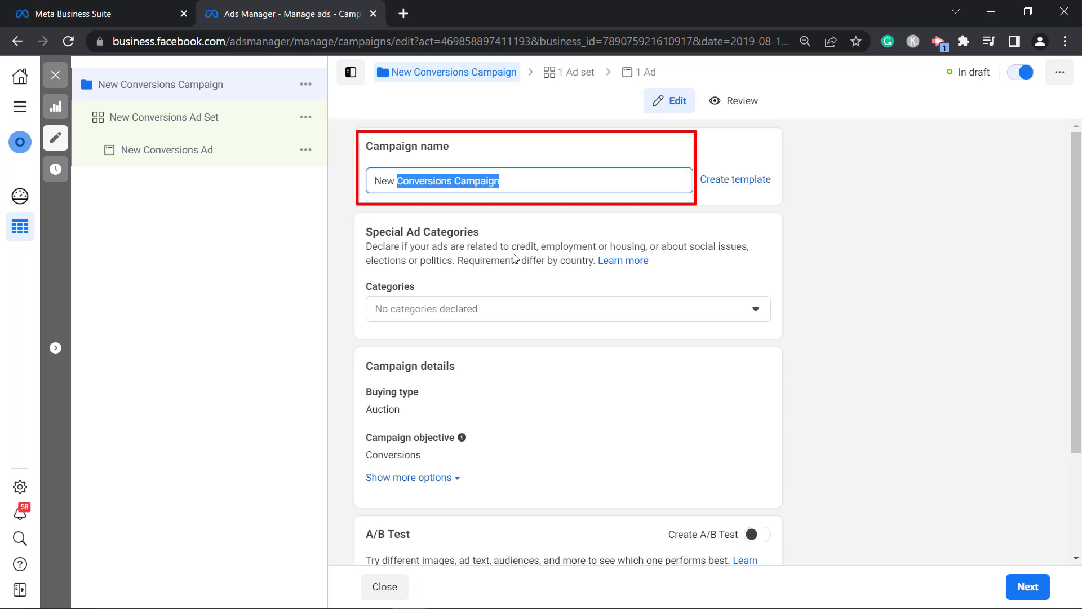
key(End)
text(Carousel)
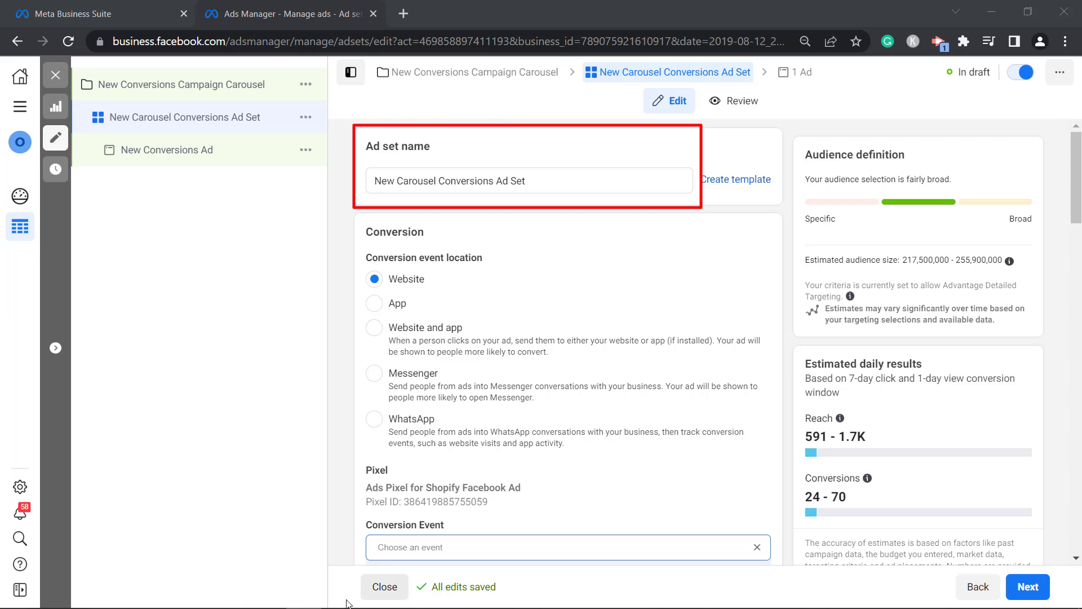
- Set the ad set's conversion event to View content
scroll(459, 421, down, 4)
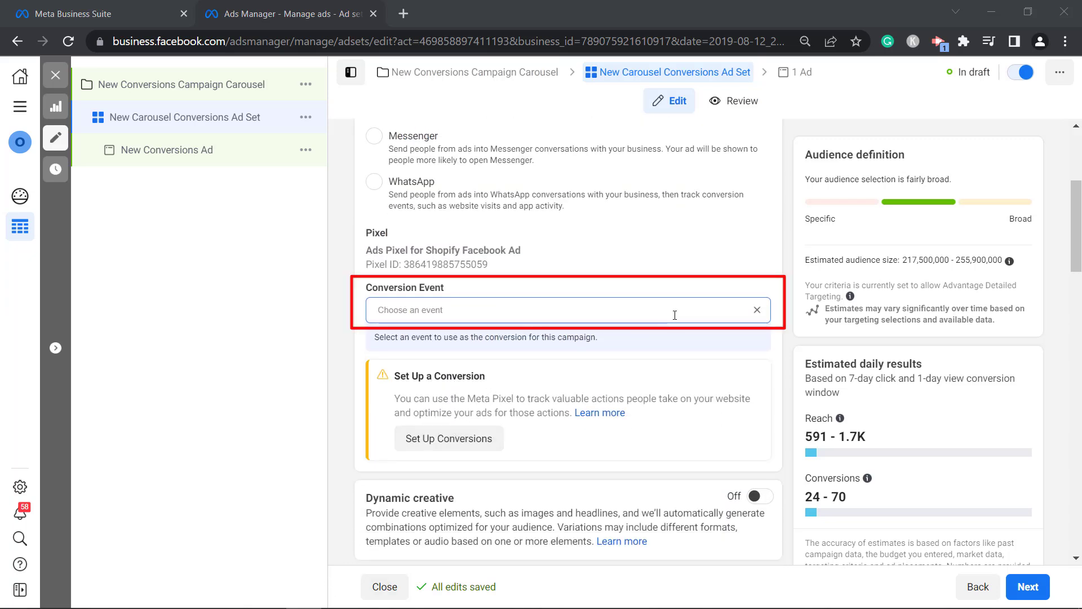
click(674, 315)
scroll(654, 395, down, 5)
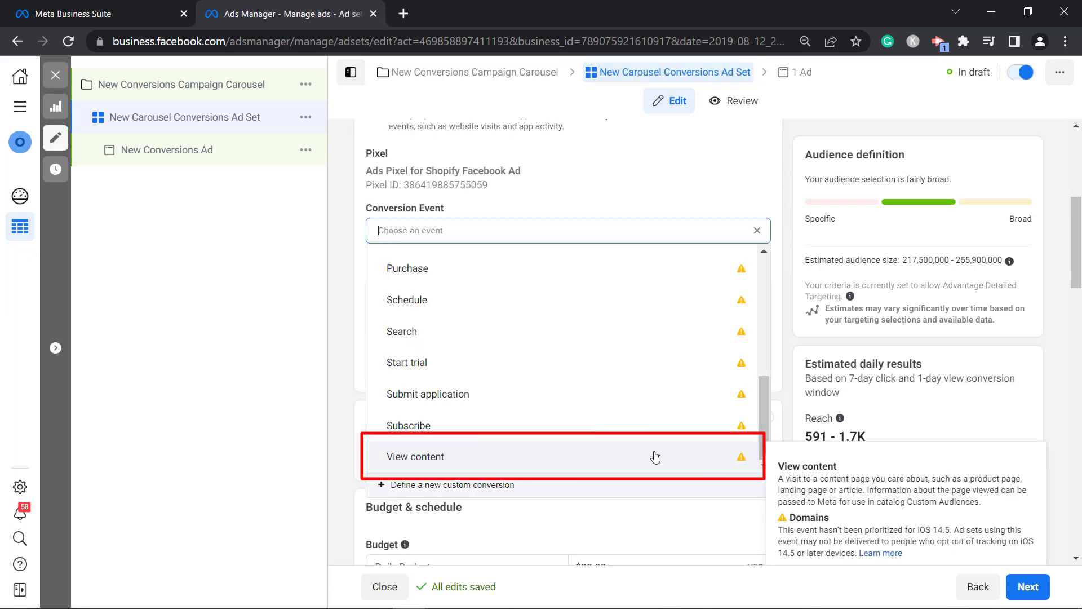
click(655, 456)
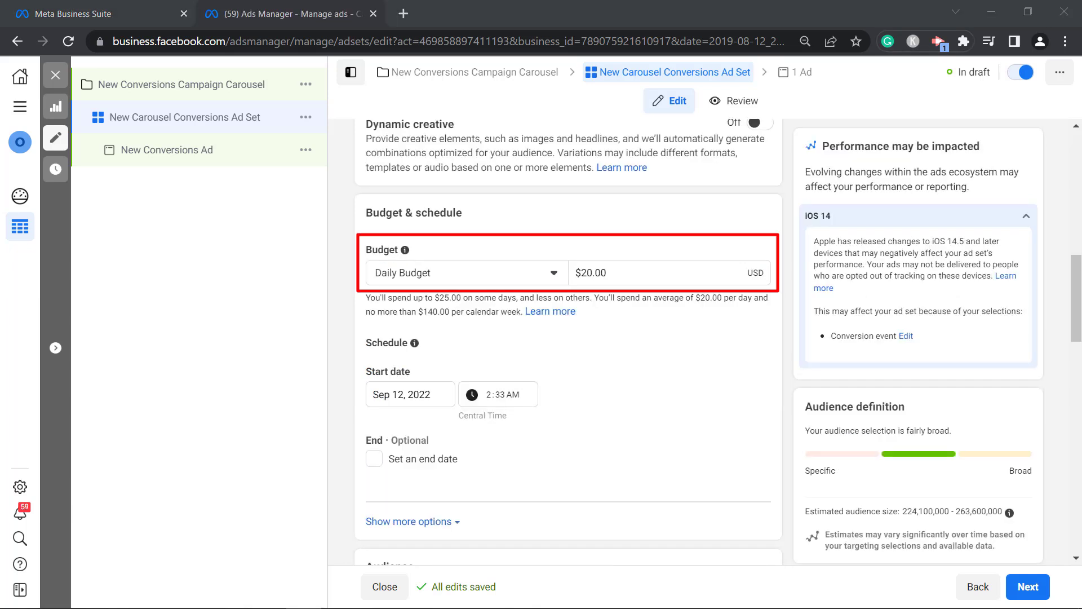
- Check the ad set's budget type options and try changing the daily budget amount
click(550, 194)
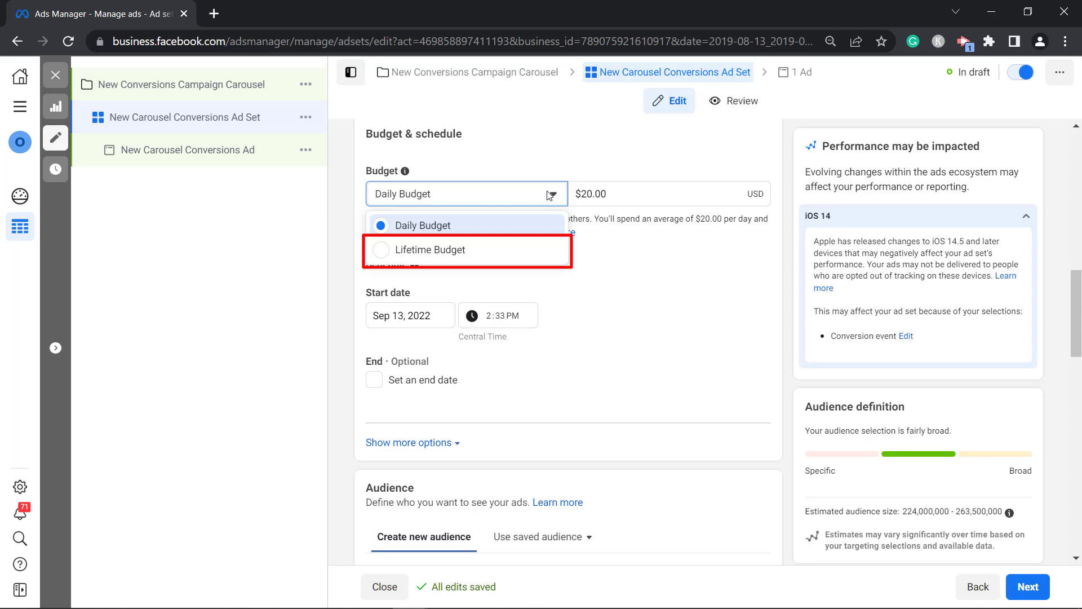
click(587, 193)
key(BackSpace)
text(5)
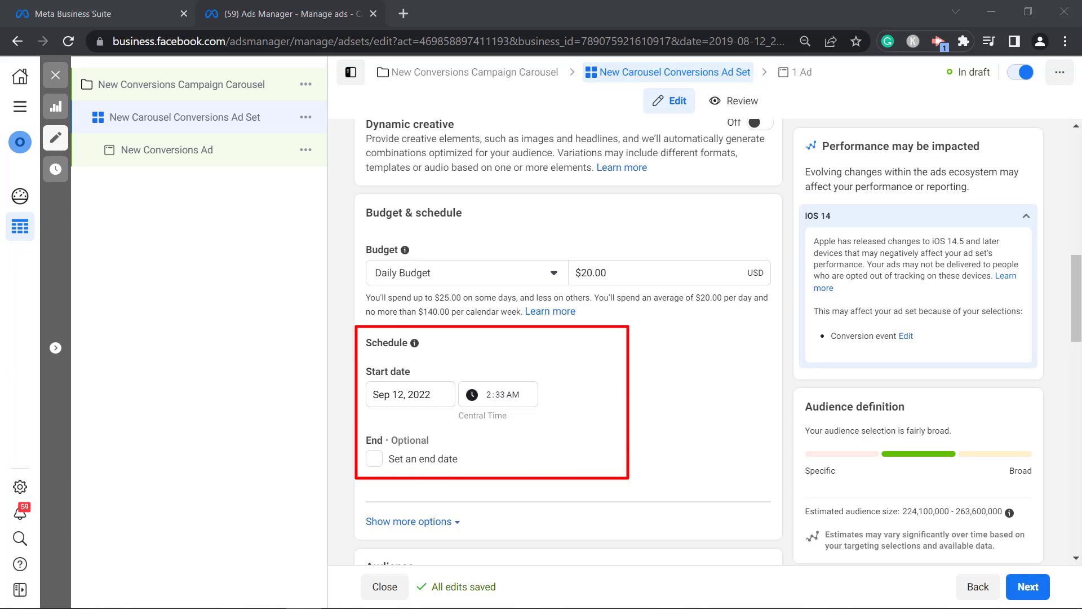
- Schedule the ad set to start on Sep 13, 2022 at 2:33 PM and enable an end date
click(410, 394)
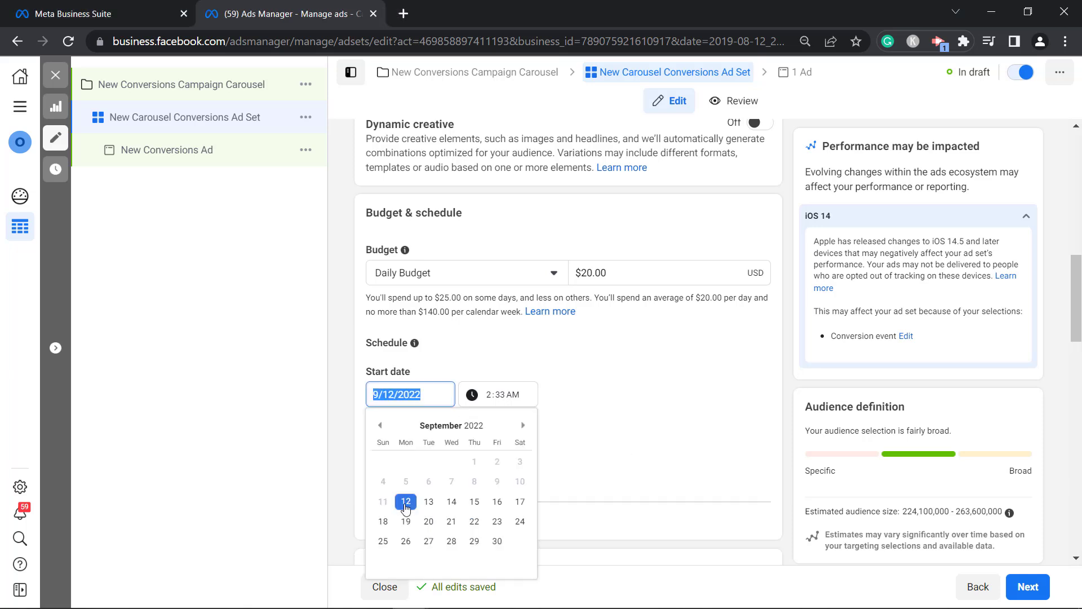
click(432, 508)
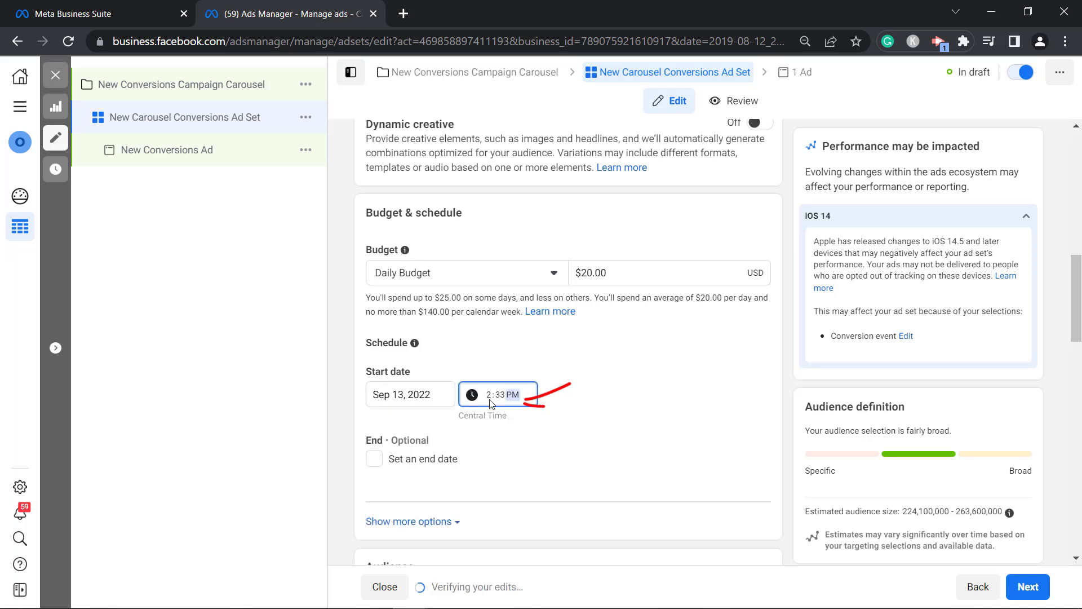
click(374, 458)
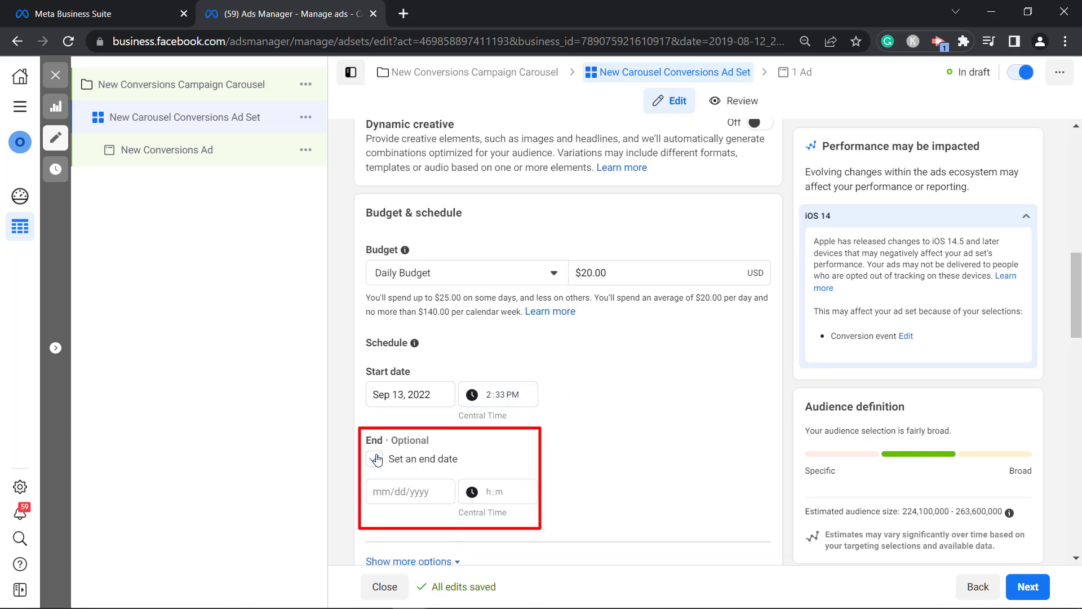
click(514, 495)
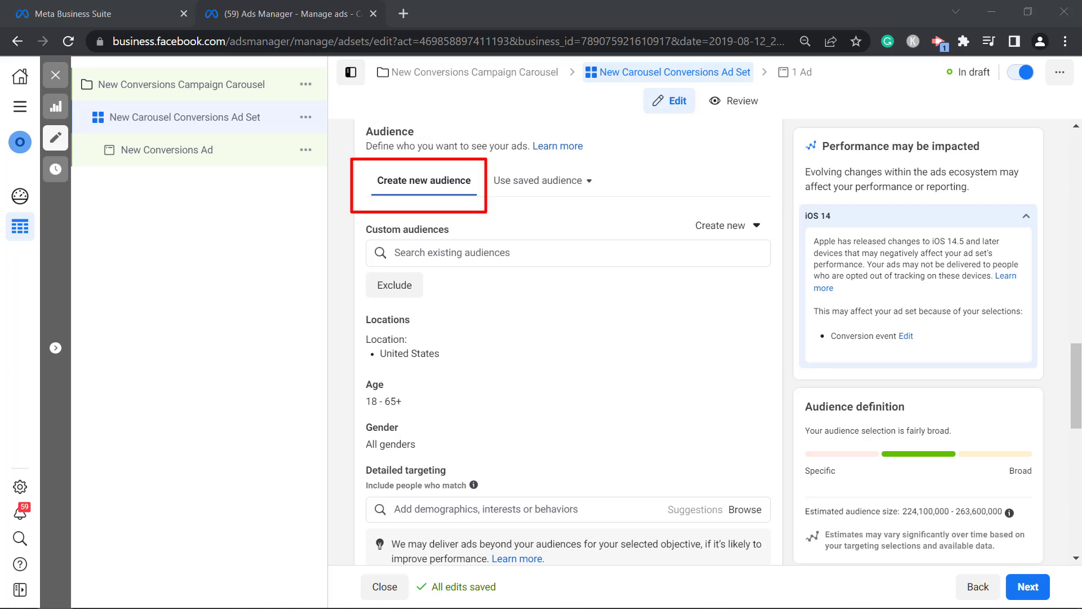
- Check the saved audience options and continue from the ad set to the ad's settings
click(588, 182)
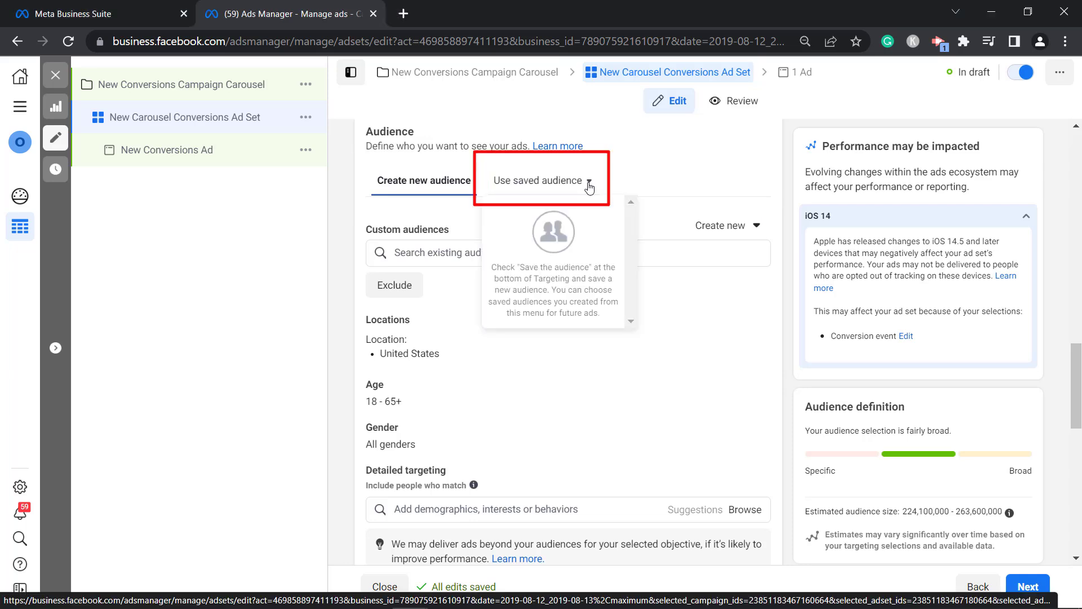
click(1028, 587)
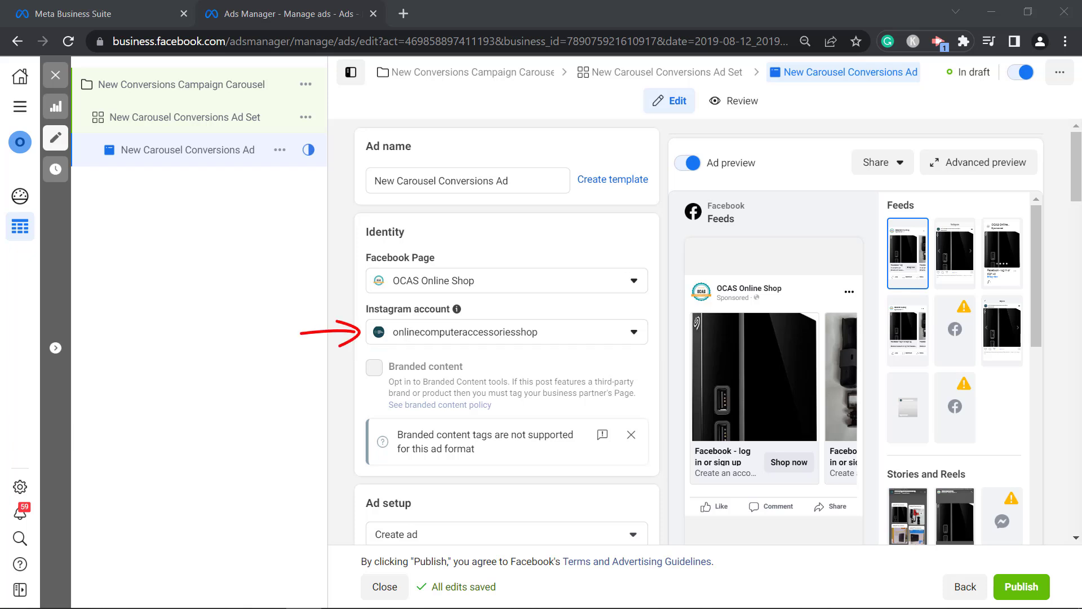
- Set the ad's creative source to Manual upload and its format to Carousel
scroll(507, 338, down, 5)
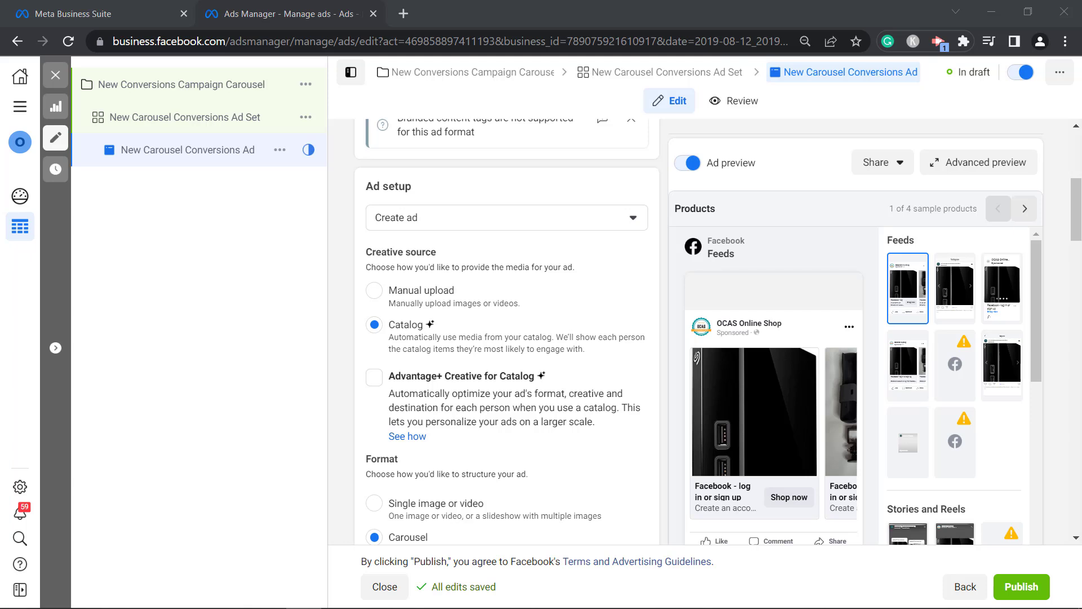
click(374, 290)
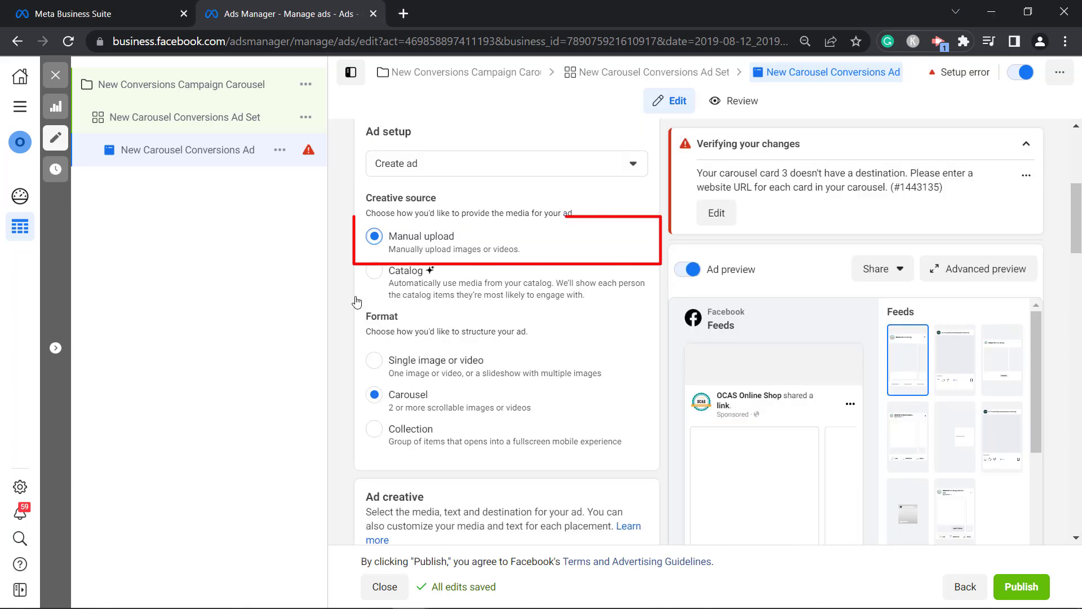
click(373, 361)
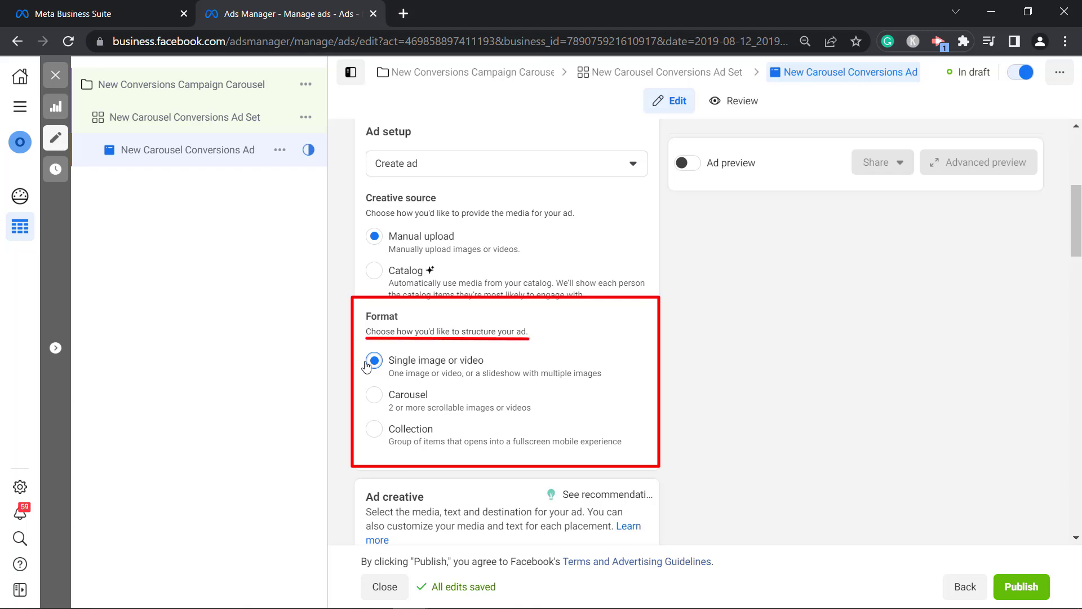
click(374, 396)
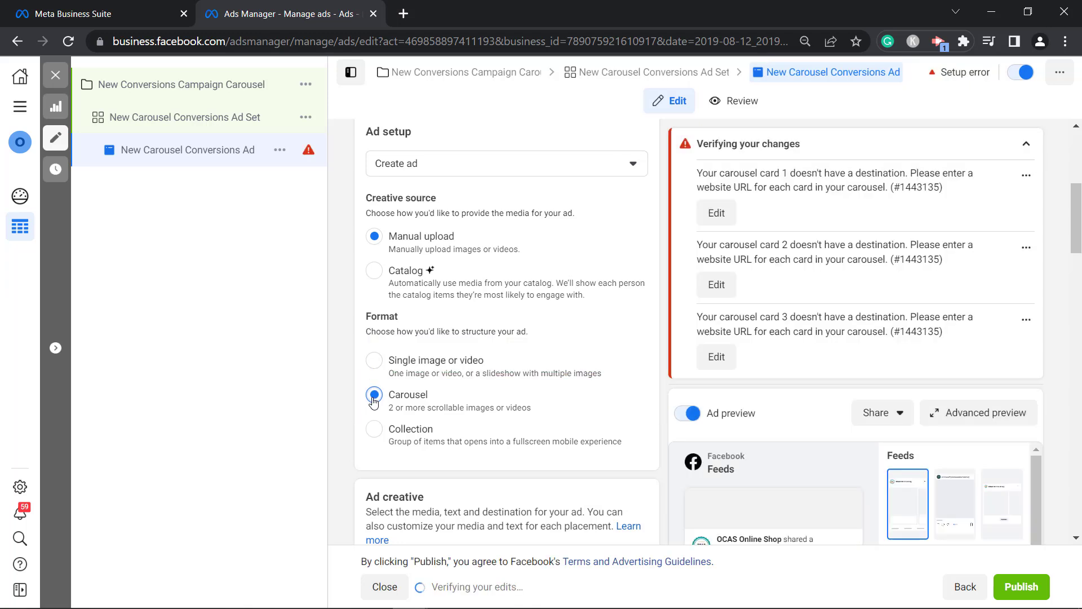
click(373, 429)
click(373, 398)
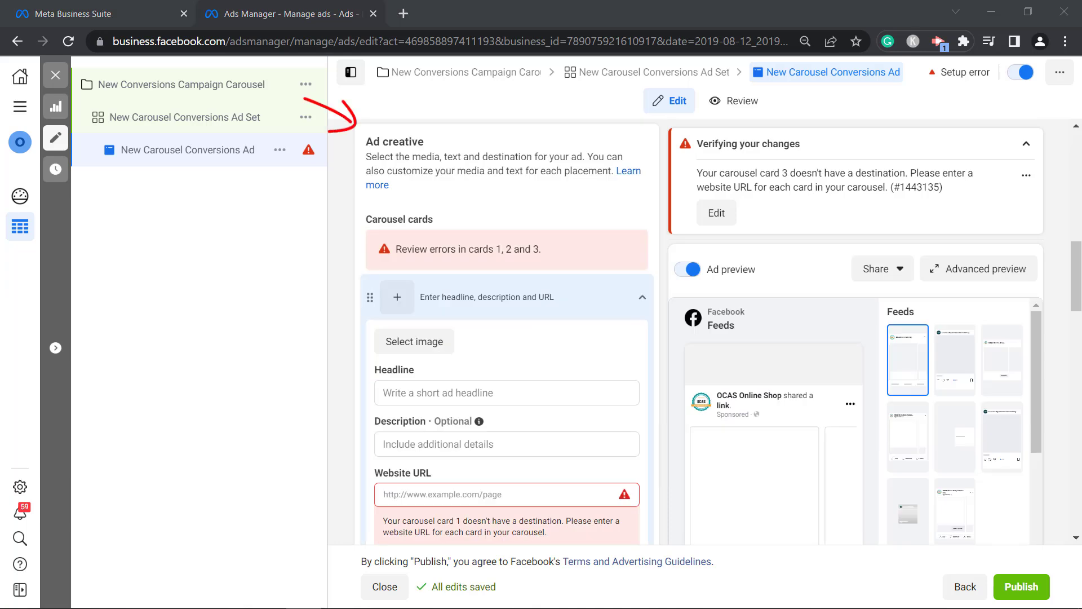
click(415, 341)
click(256, 434)
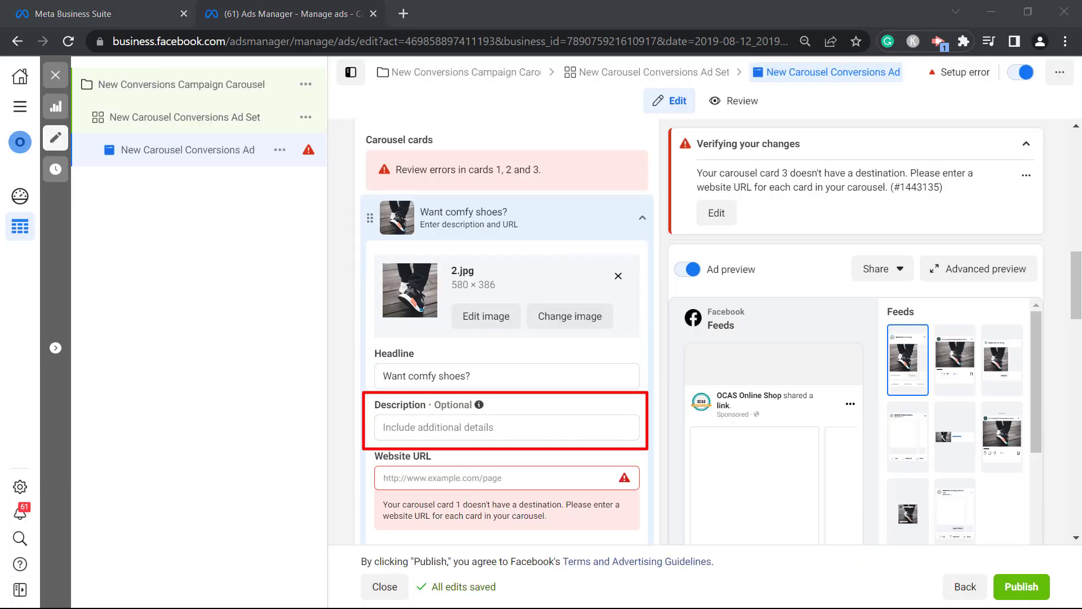
click(557, 476)
text(www.ocas.cf/products/shoe2)
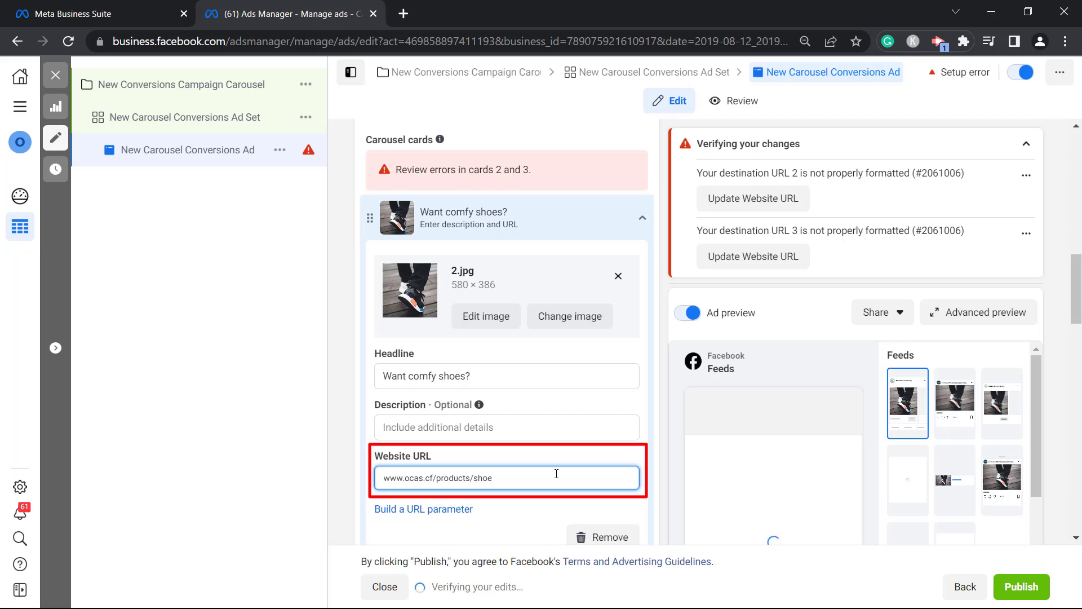
text(.php)
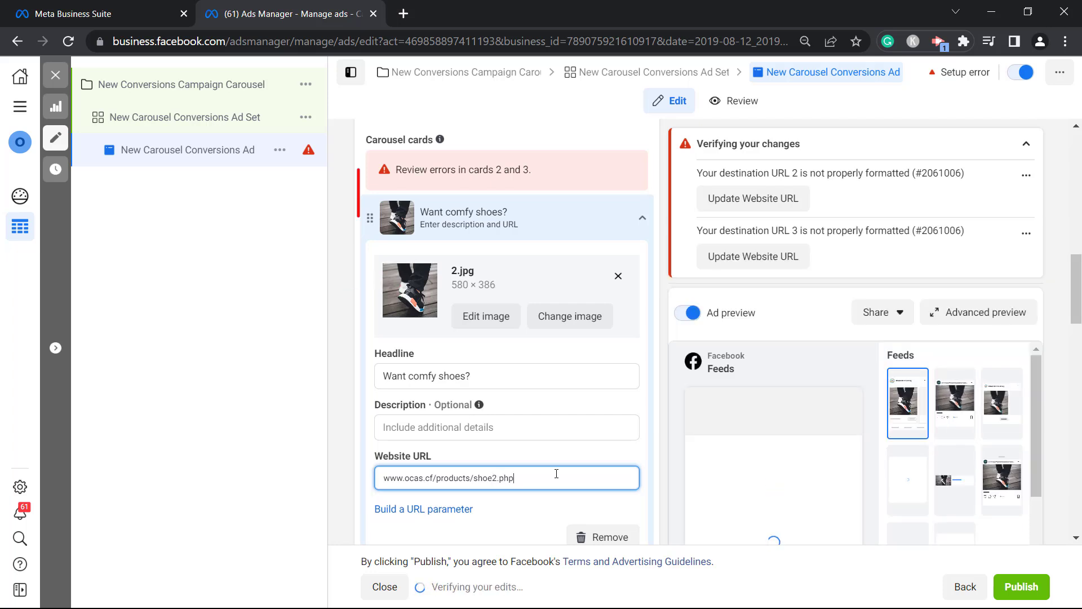
- Close the list of placements to edit and page through the carousel cards in the Facebook Feeds ad preview
scroll(556, 474, down, 7)
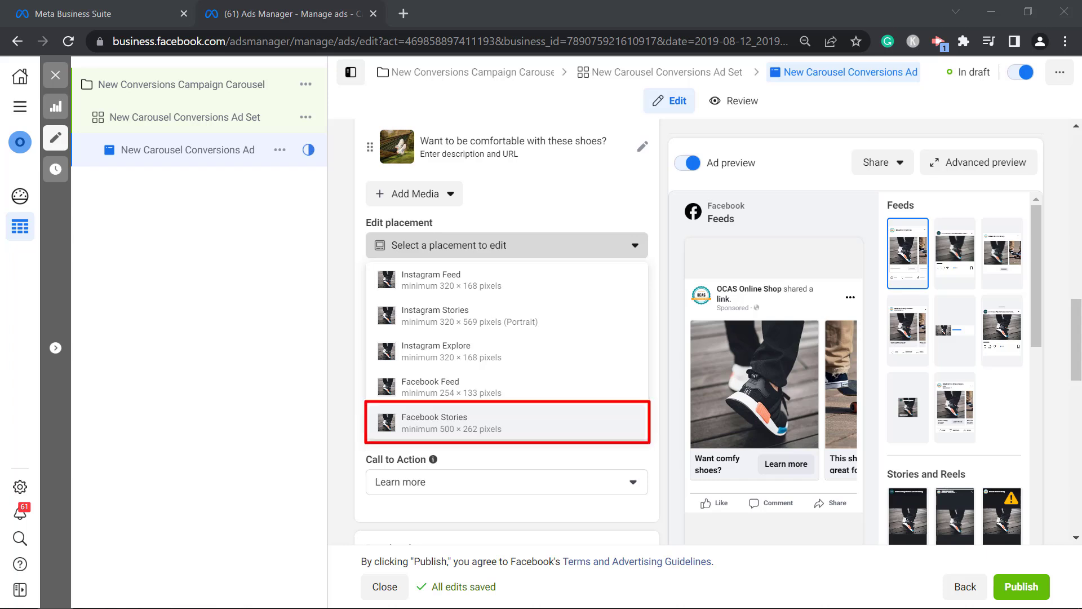
key(Escape)
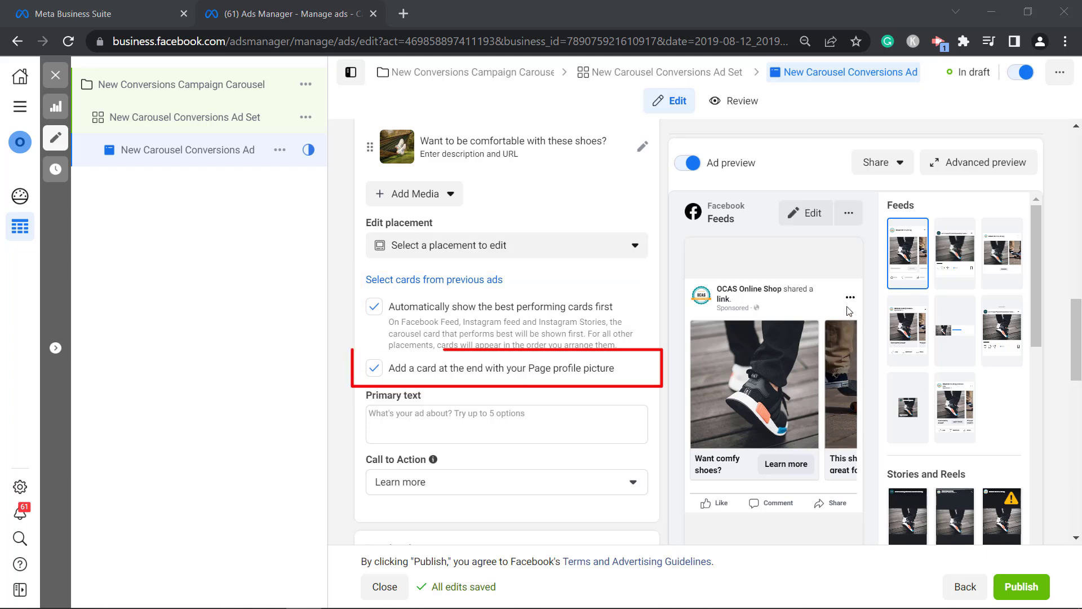
click(852, 403)
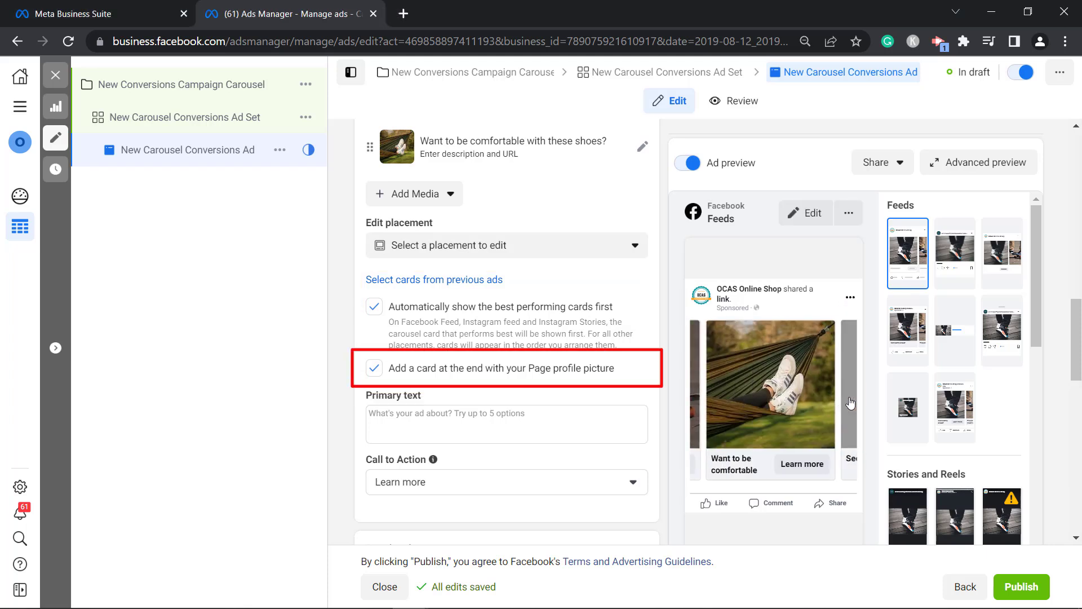
click(852, 402)
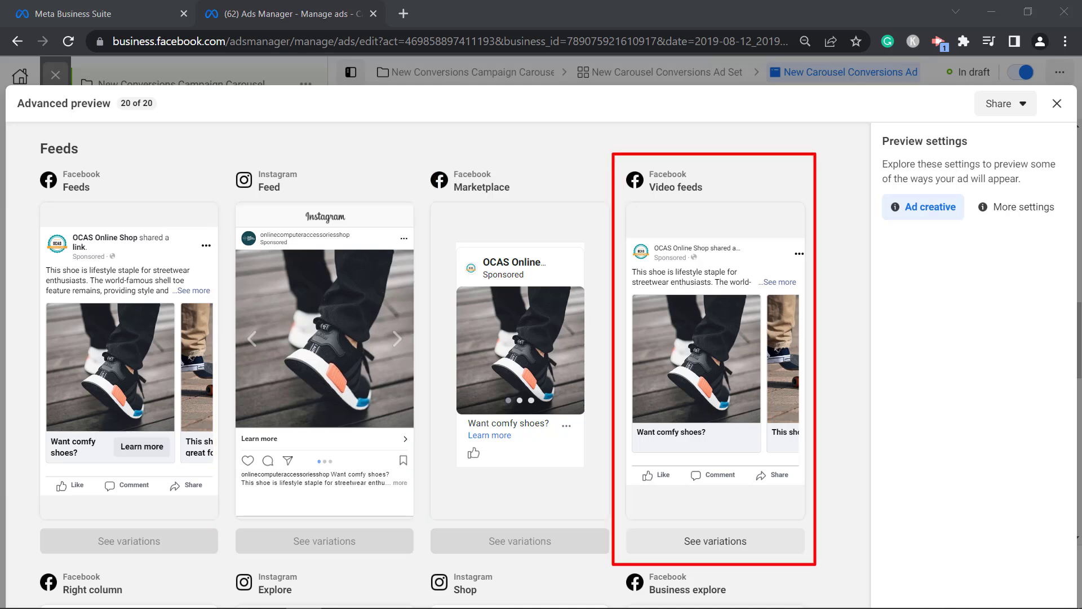
- Page through the carousel cards of the Facebook Feeds placement in the advanced preview
click(200, 361)
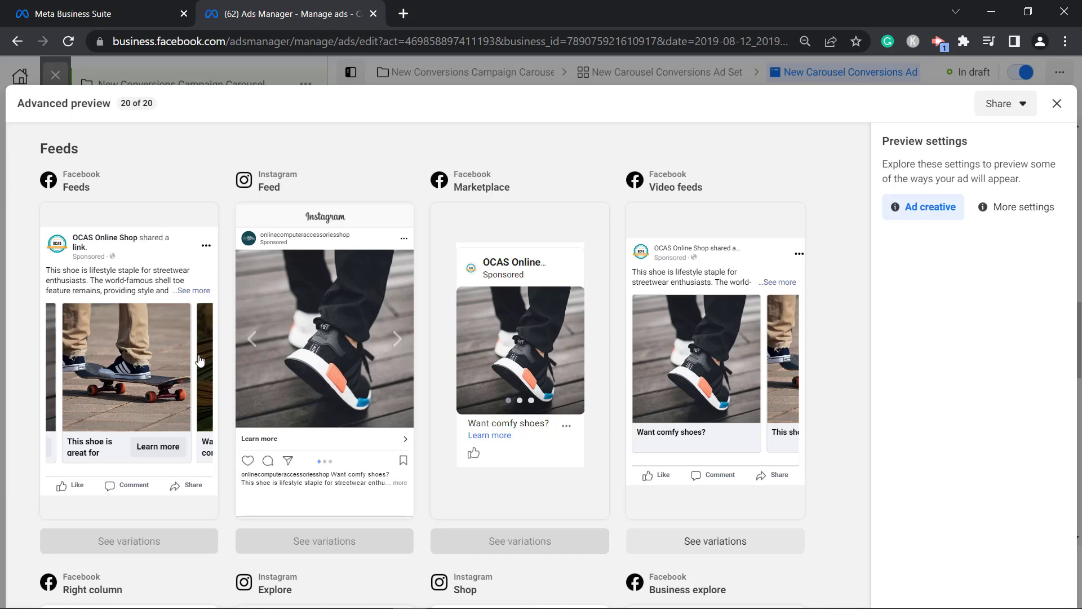
click(200, 361)
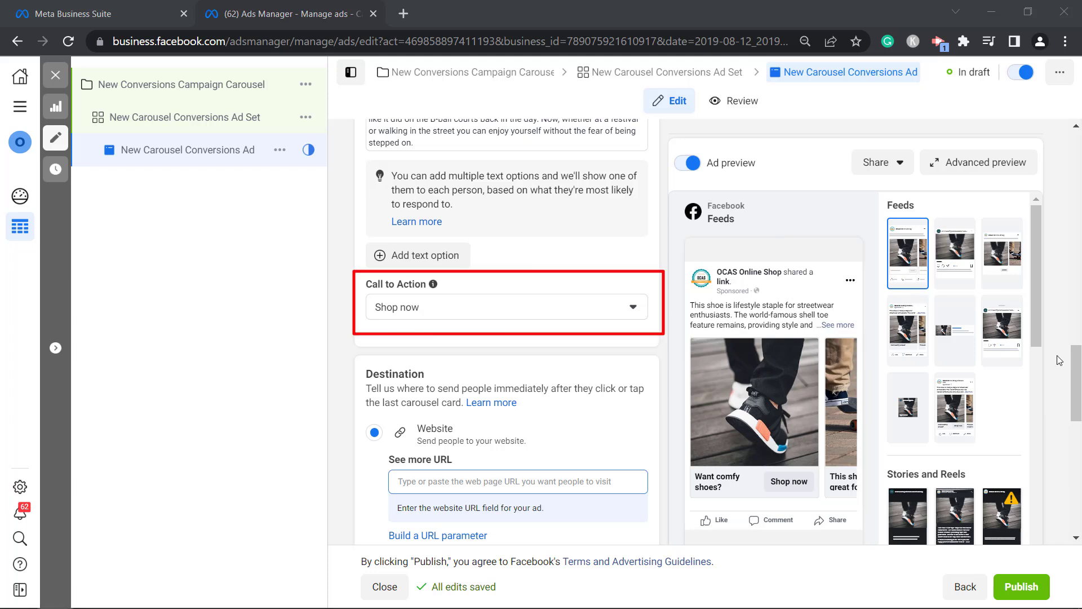
drag(1072, 361, 1079, 395)
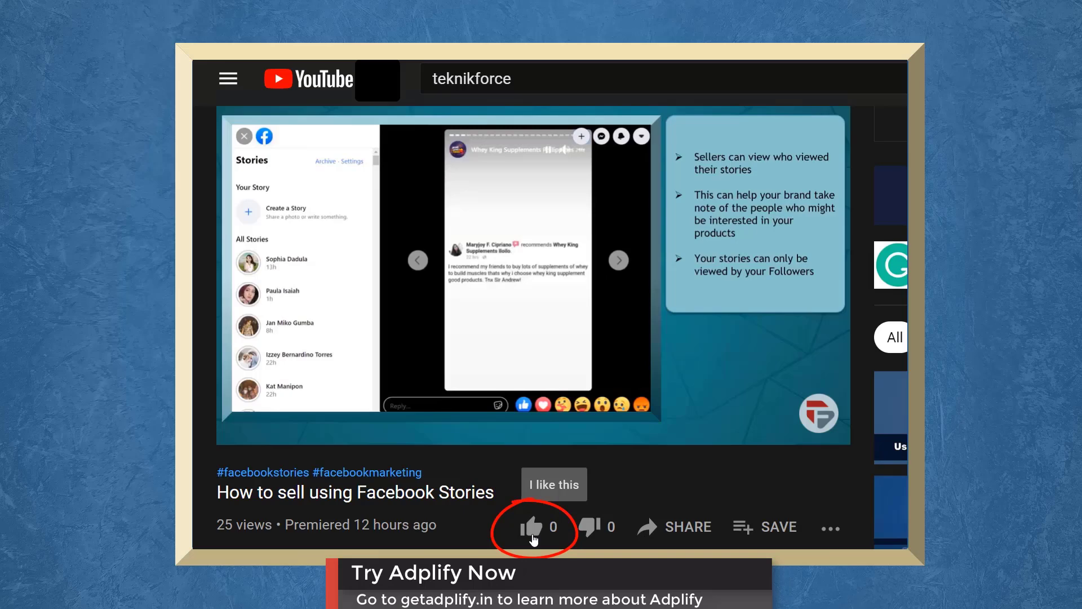
click(531, 529)
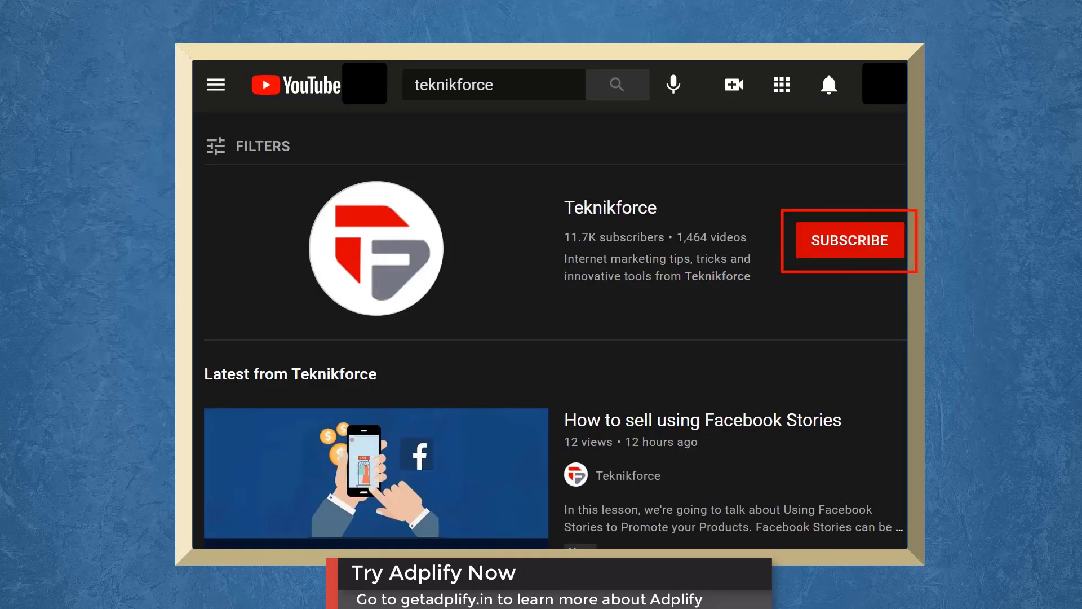